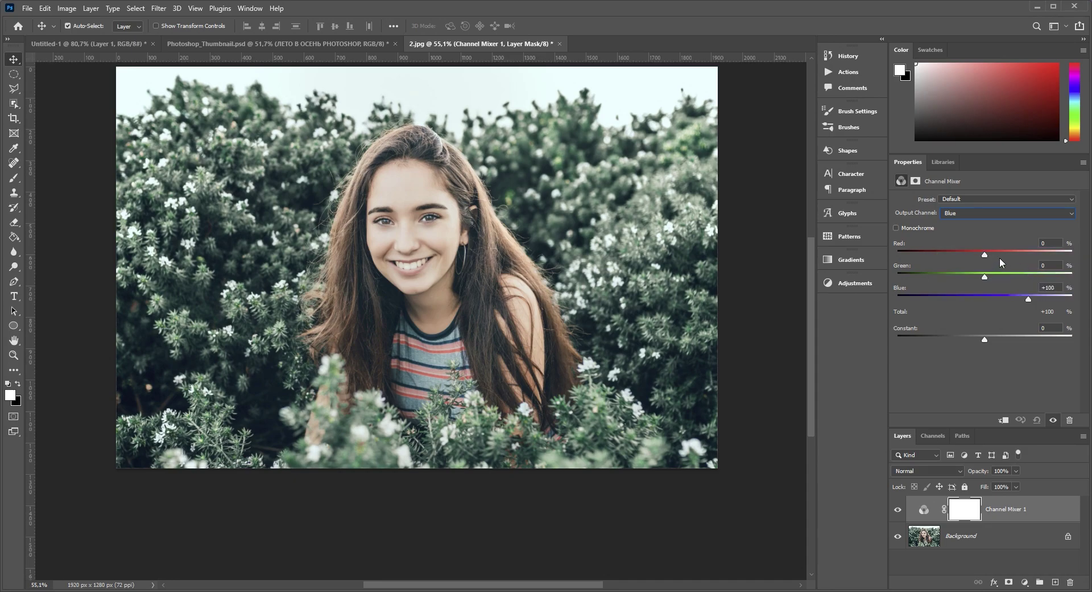
In the Channel Mixer's Blue output channel, set Blue to 0% and Green to +100%
left_click_drag(1026, 298, 993, 301)
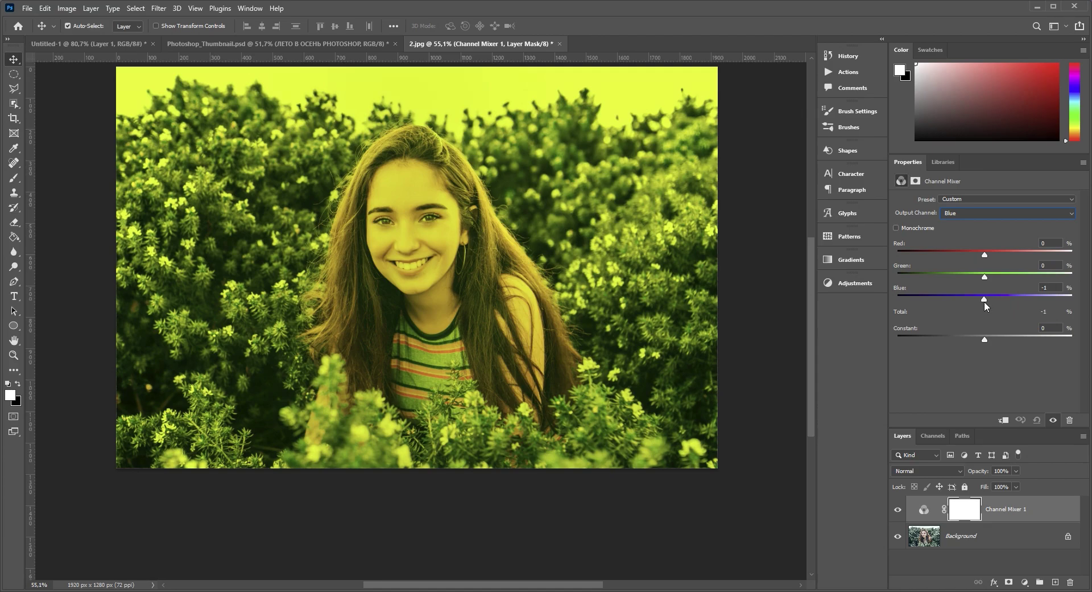
left_click(1044, 288)
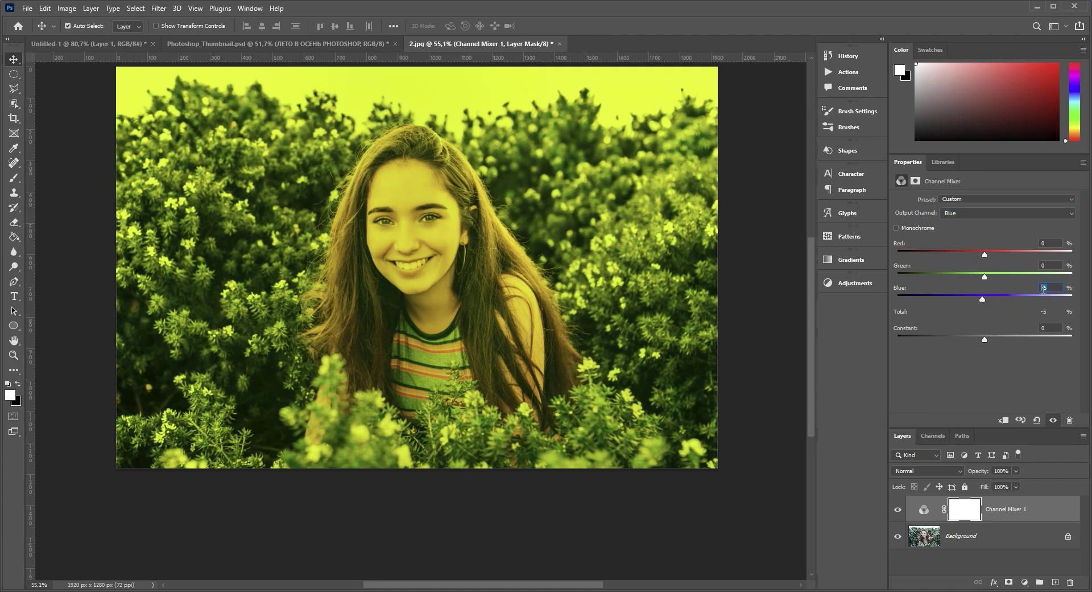
type("0")
left_click(1044, 265)
type("100")
key("Return")
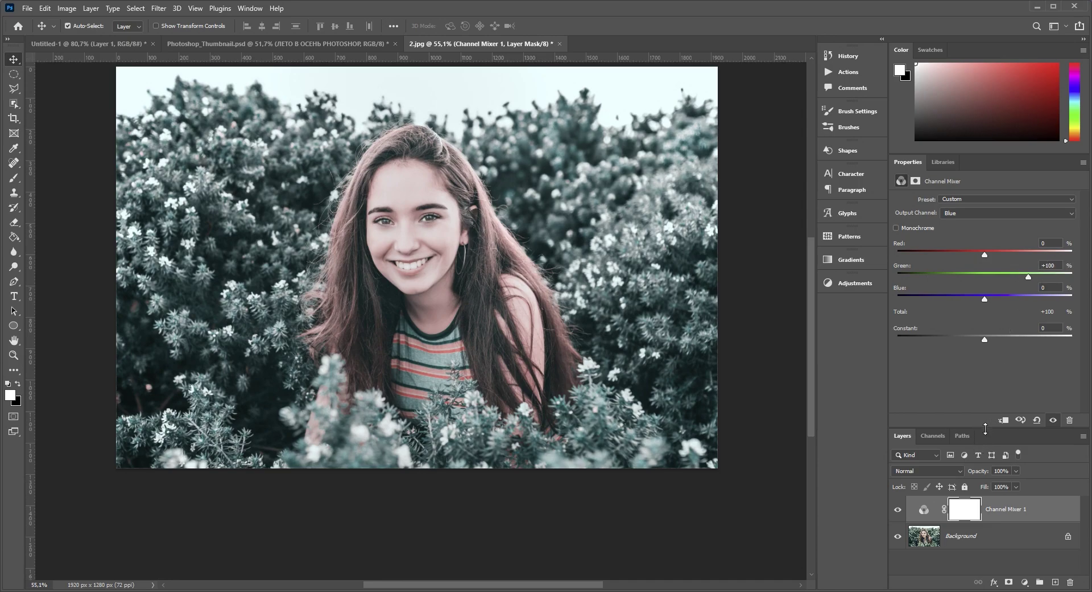
Enlarge the layer list area and add a Selective Color adjustment layer with Cyan at -20% for Neutrals
left_click_drag(986, 428, 987, 370)
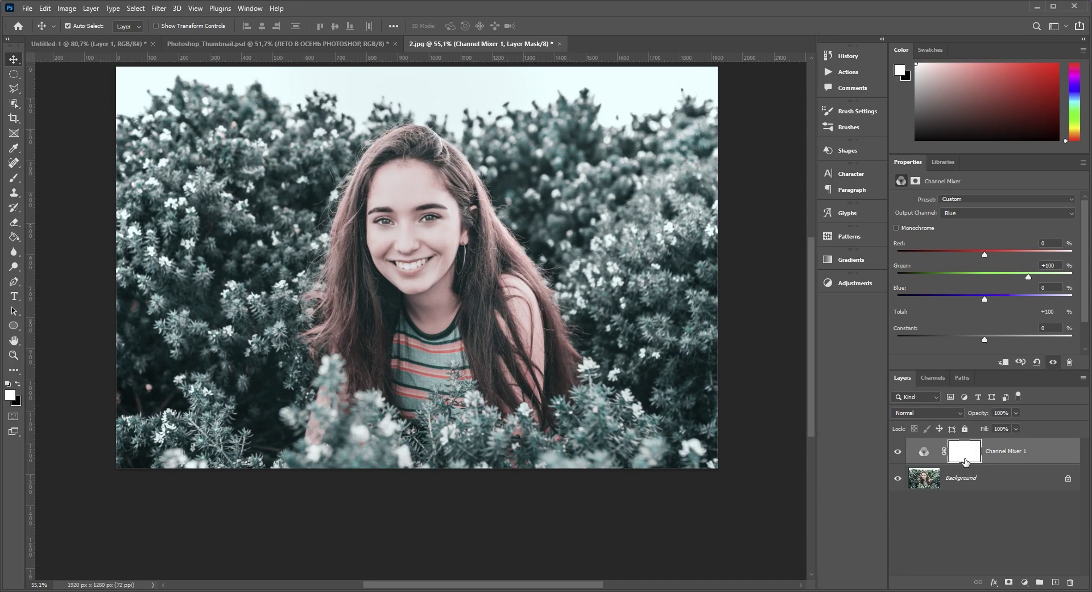
left_click(1026, 582)
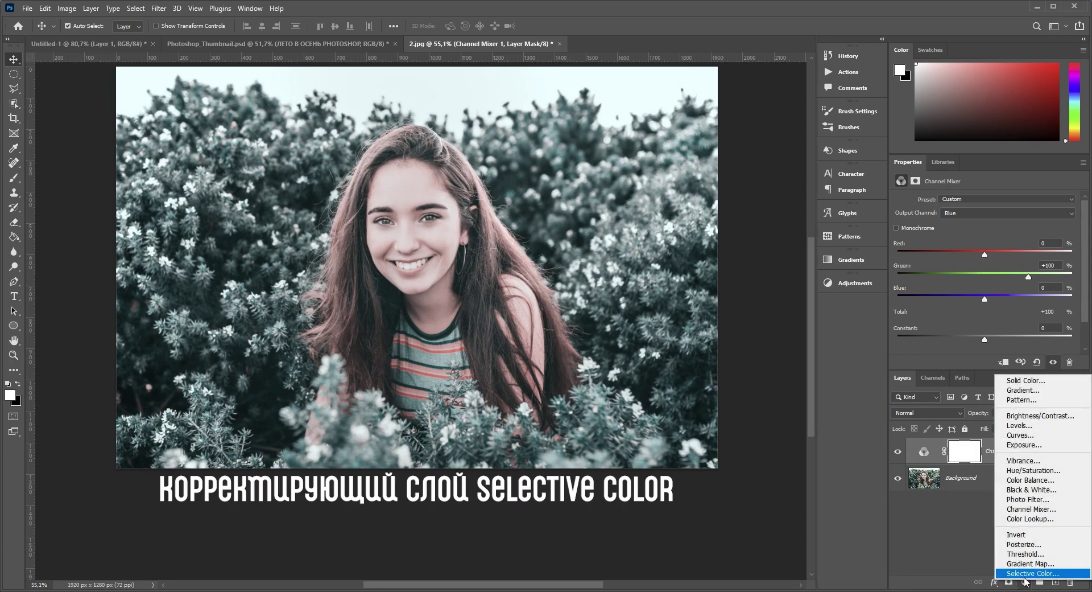
left_click(1025, 575)
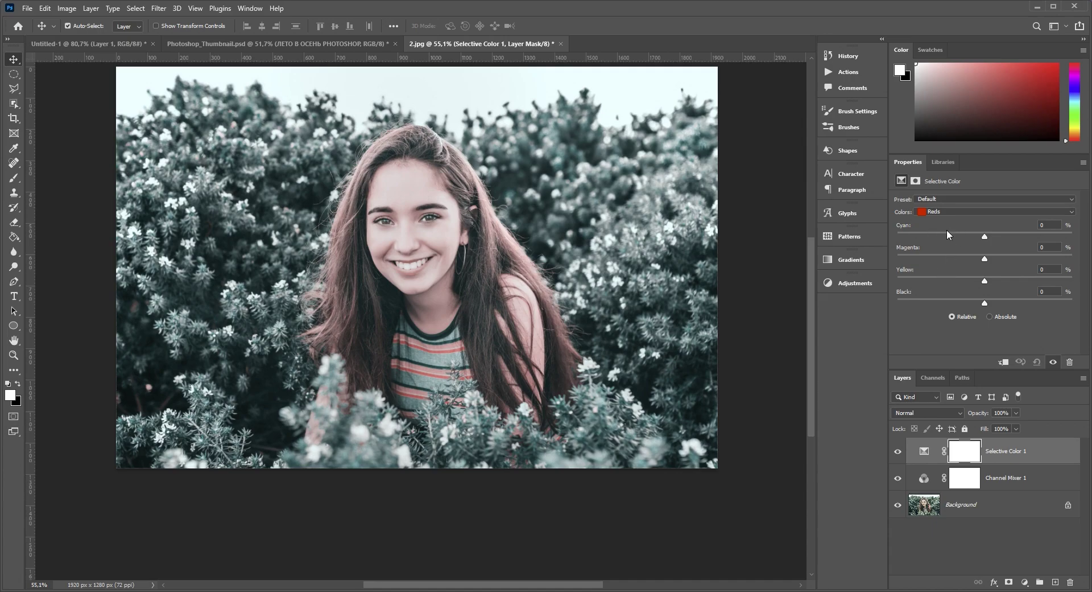
left_click(951, 210)
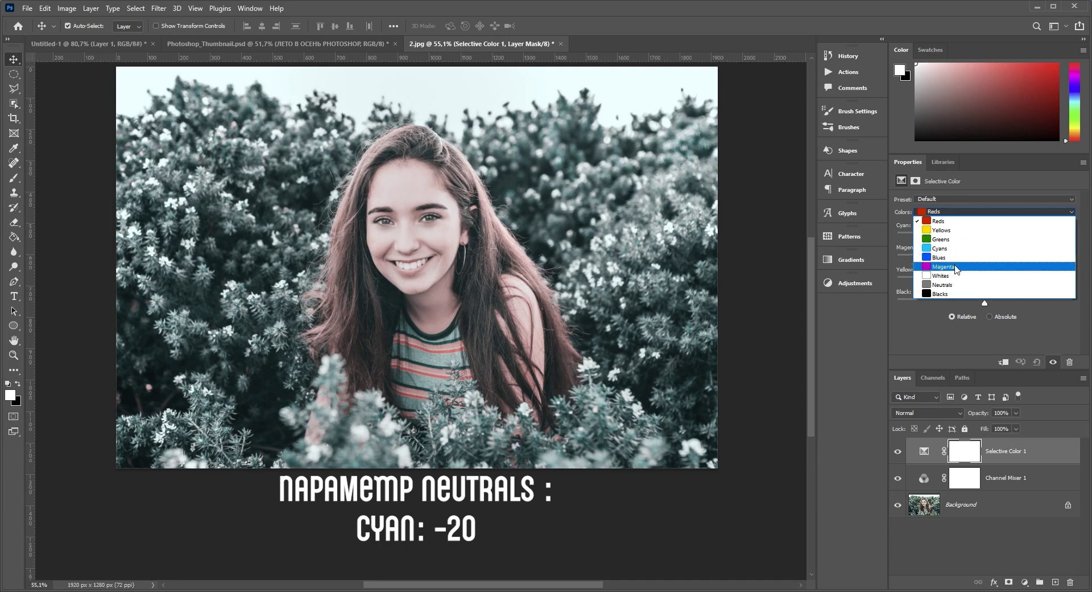
left_click(953, 285)
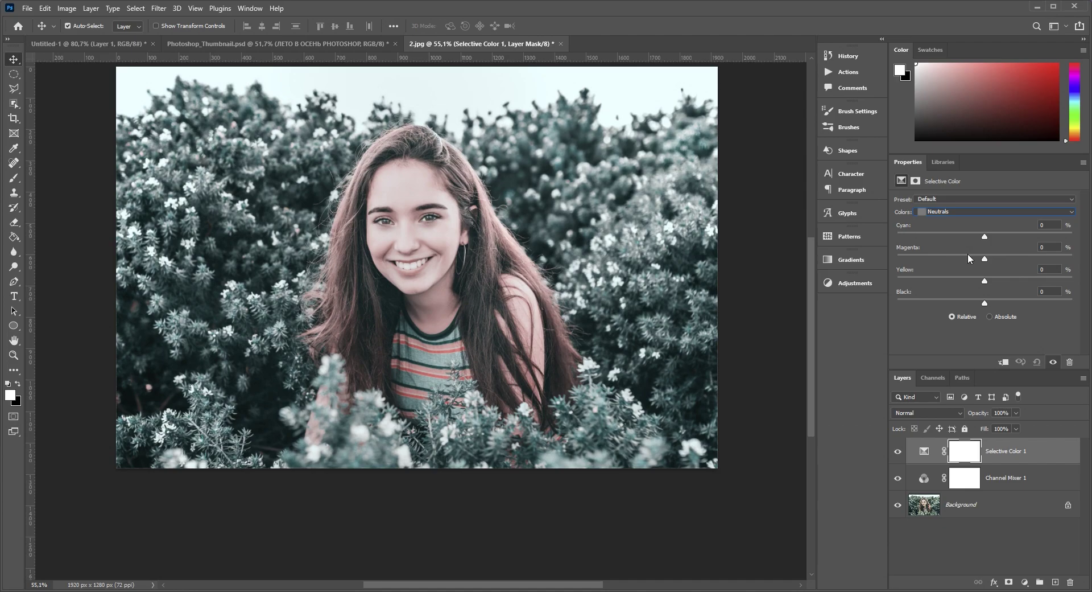
left_click(1050, 226)
type("-20")
For Reds in the Selective Color adjustment, set Yellow to +100% and Cyan to +50%, using the Absolute method
left_click(955, 212)
left_click(953, 221)
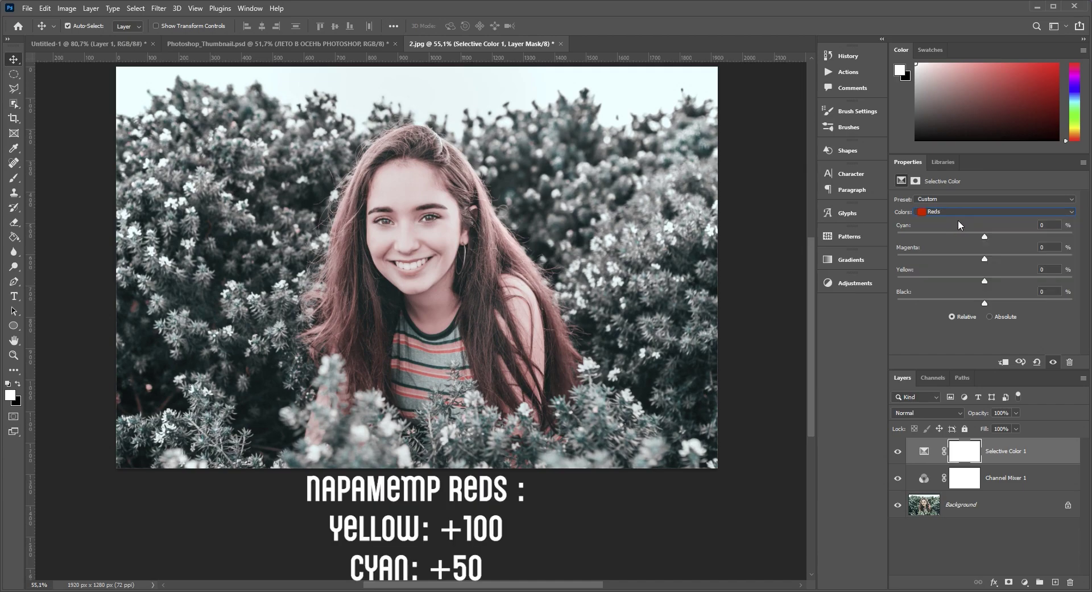
left_click(1052, 269)
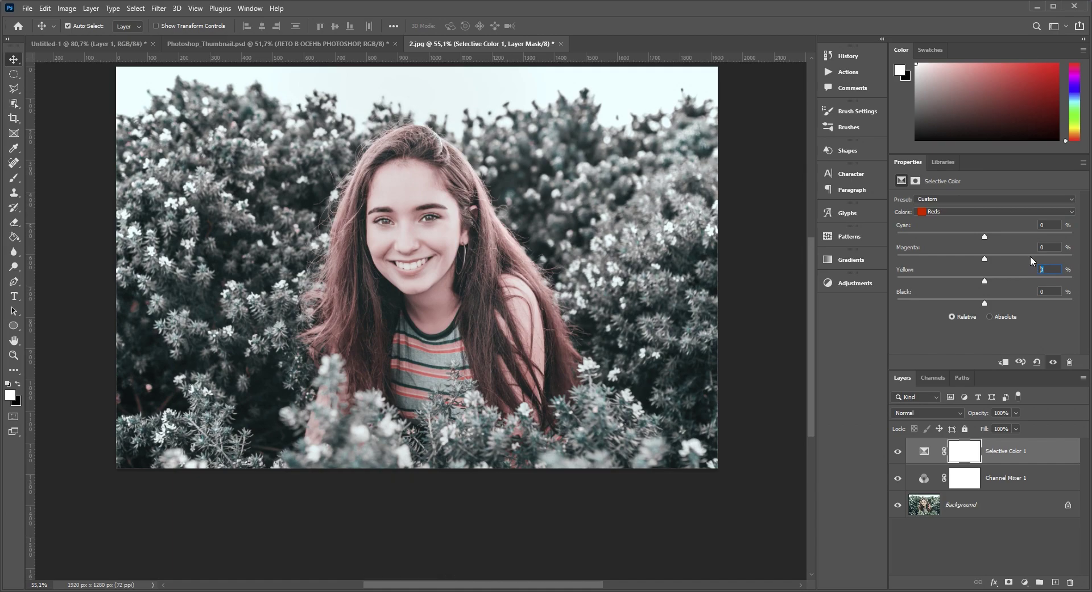
type("+100")
left_click(1021, 226)
type("+50")
key("Return")
left_click(1002, 316)
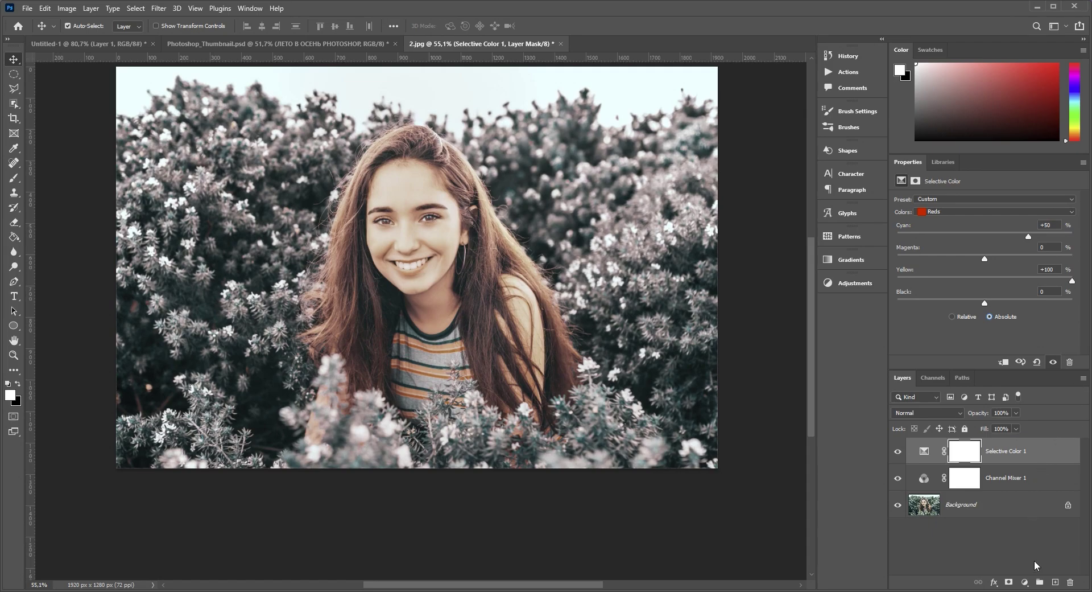
Add a Hue/Saturation adjustment layer and set the Cyans saturation to -70
left_click(1025, 582)
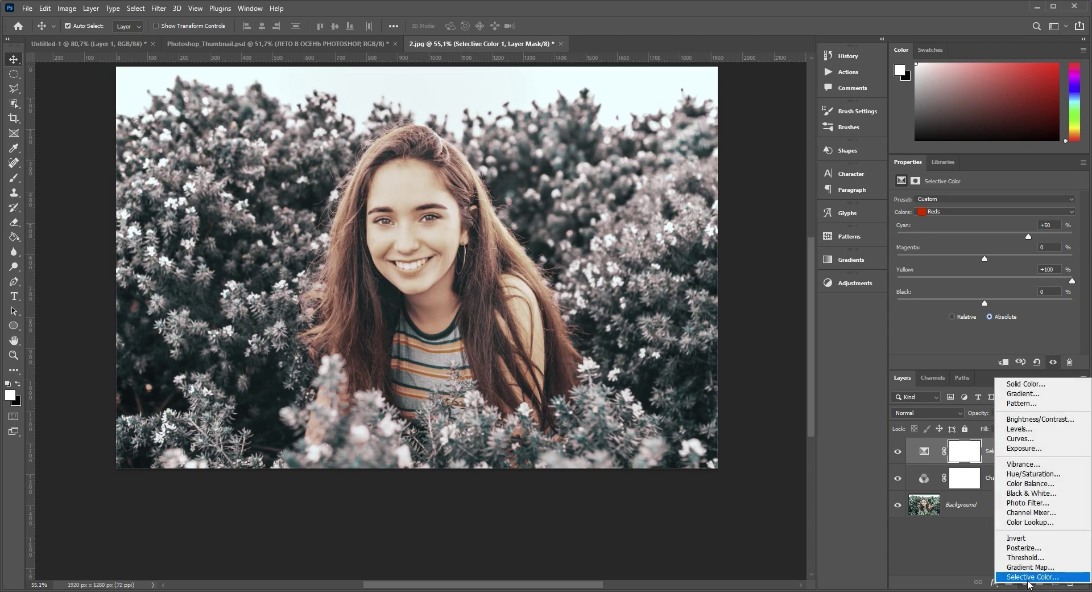
left_click(1032, 474)
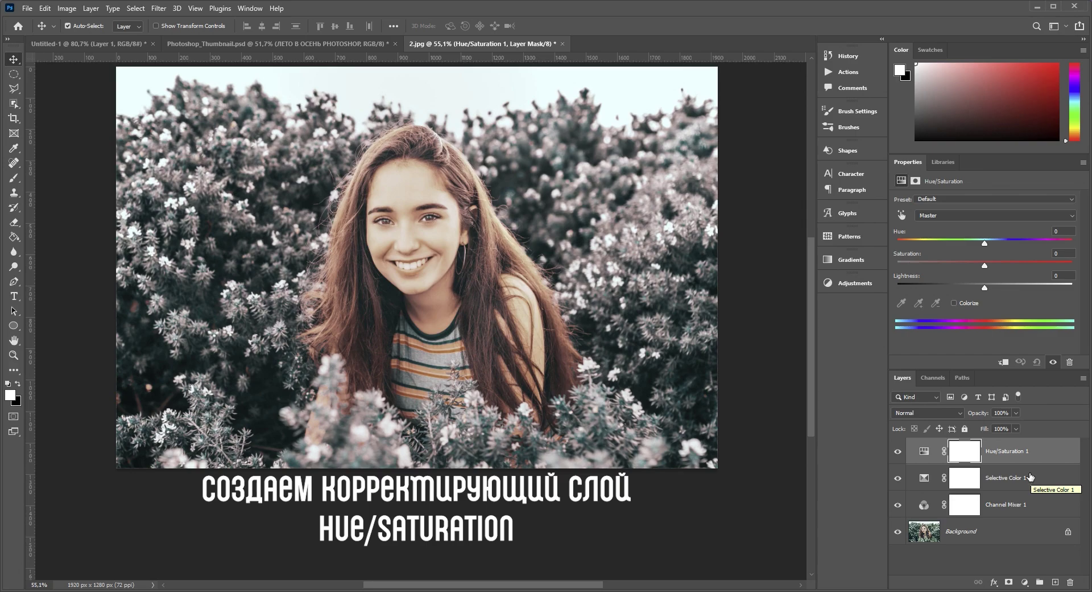
left_click(937, 199)
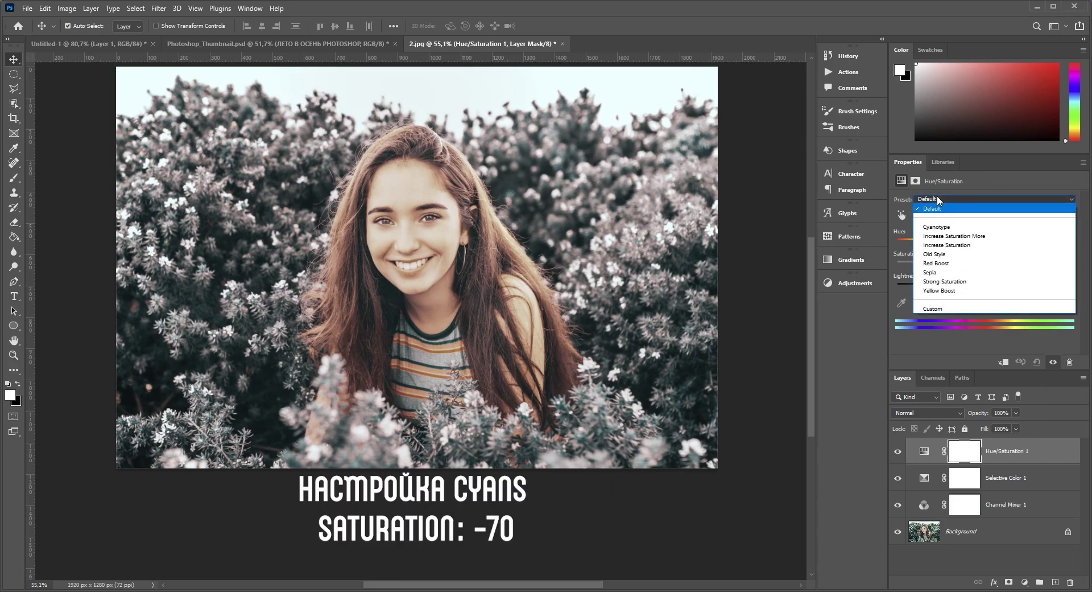
left_click(943, 208)
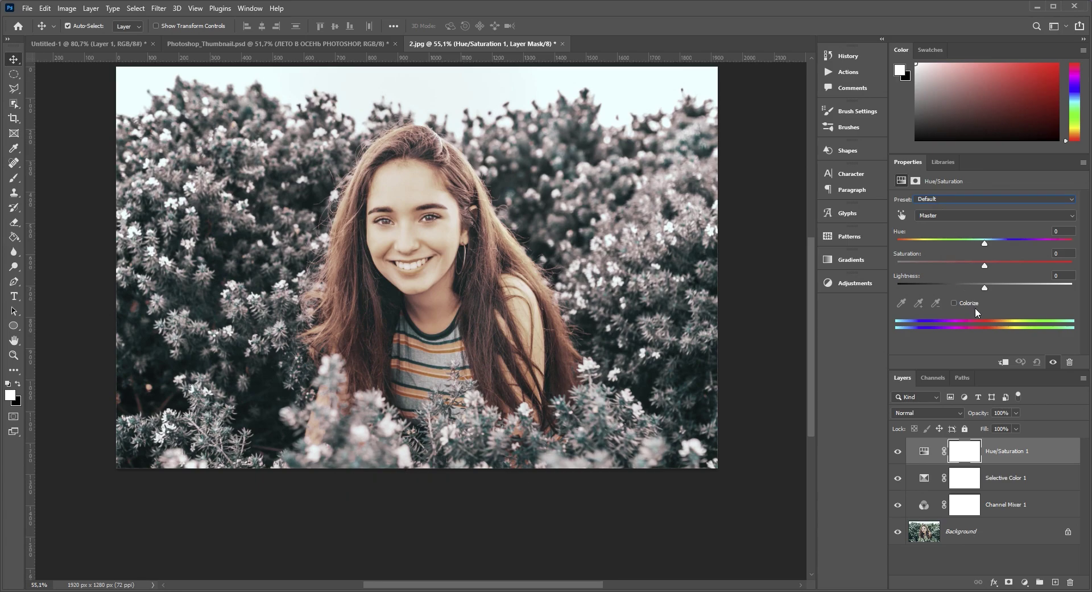
left_click(1026, 215)
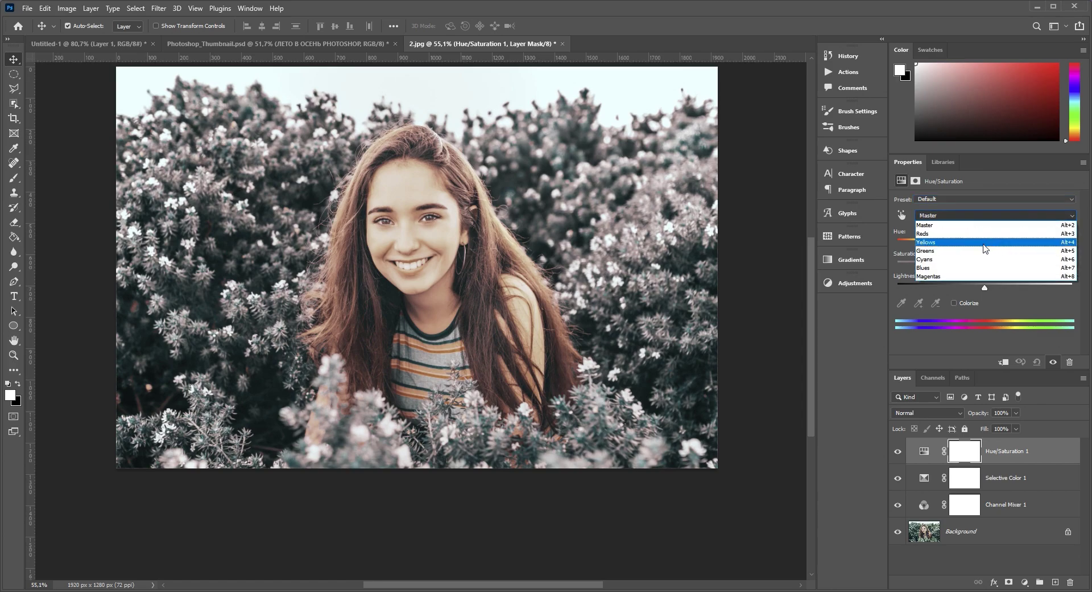
left_click(952, 264)
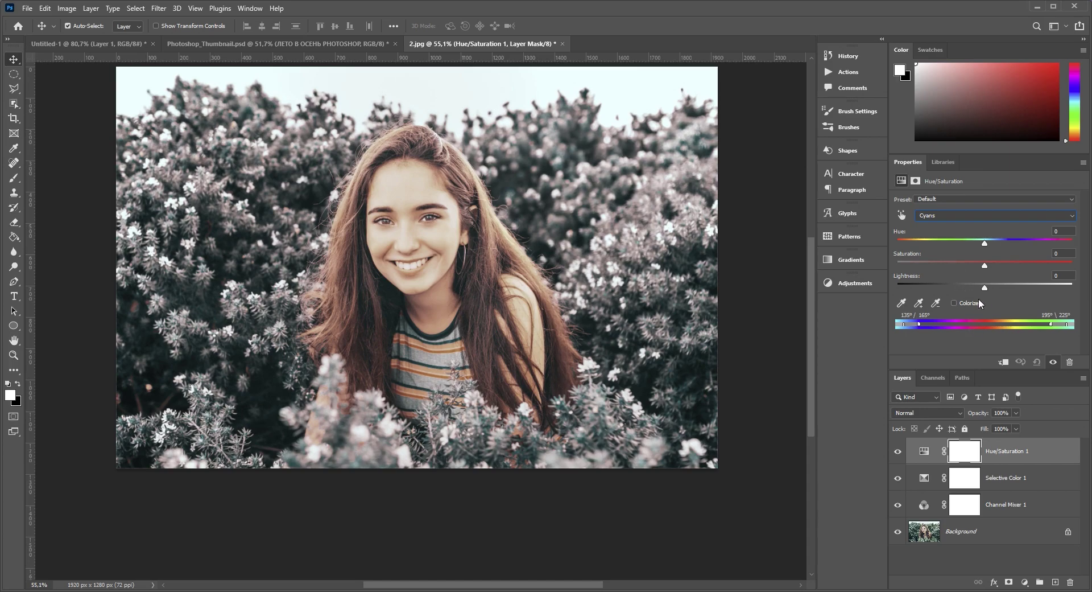
left_click(1056, 255)
type("-70")
Add a Black & White adjustment layer with Soft Light blending and 14% opacity
left_click(1026, 582)
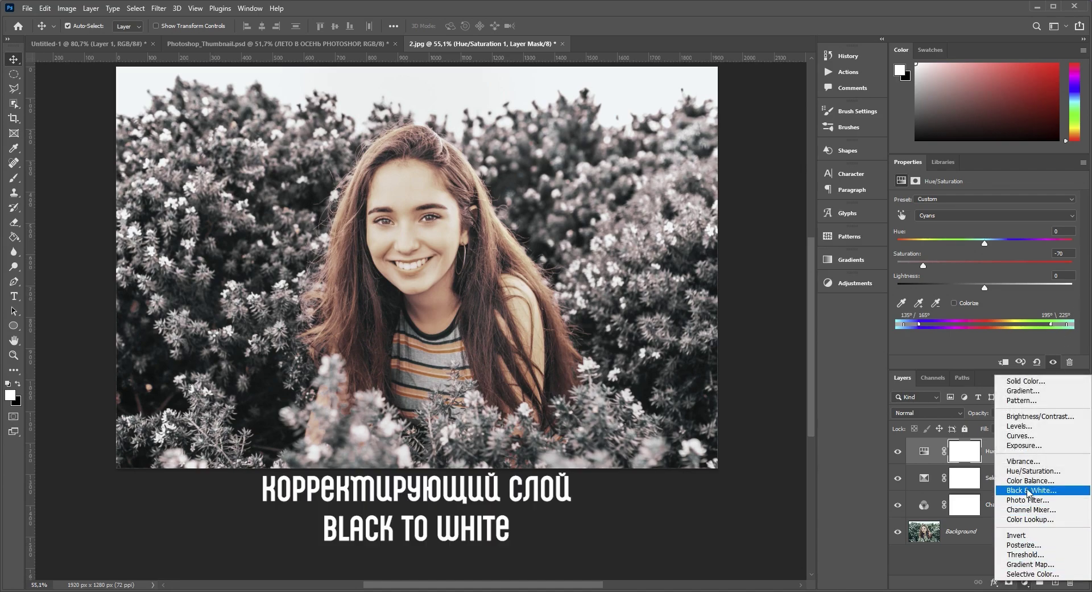
left_click(1029, 490)
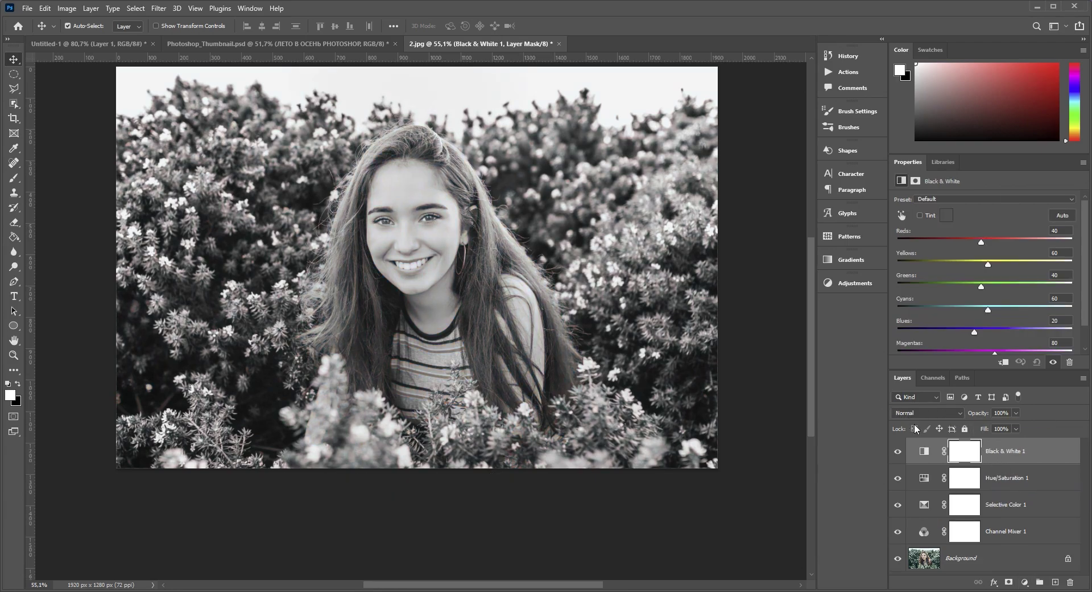
left_click(960, 414)
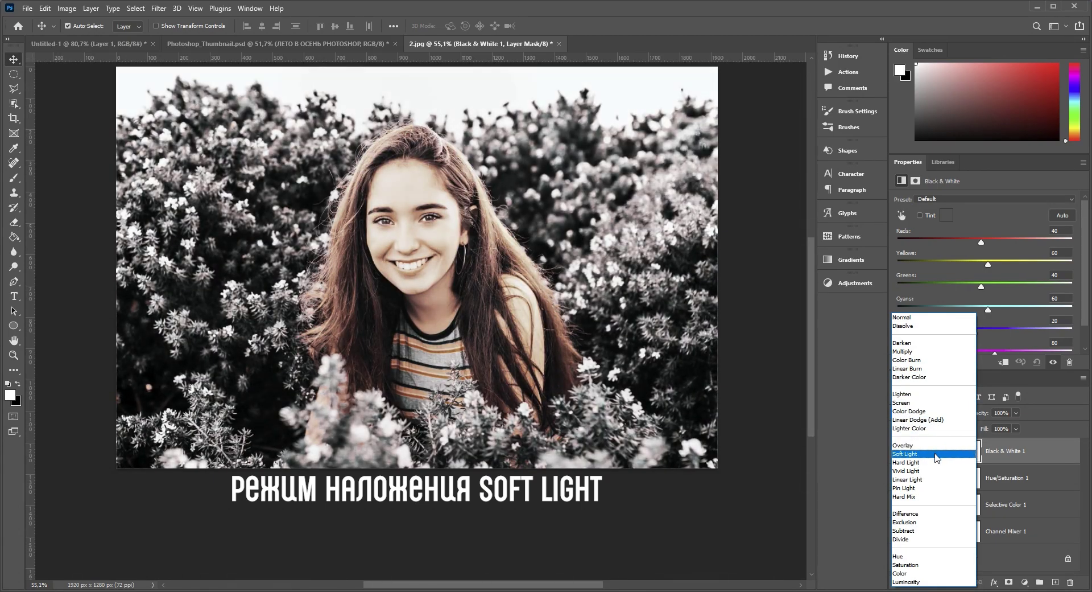
left_click(937, 453)
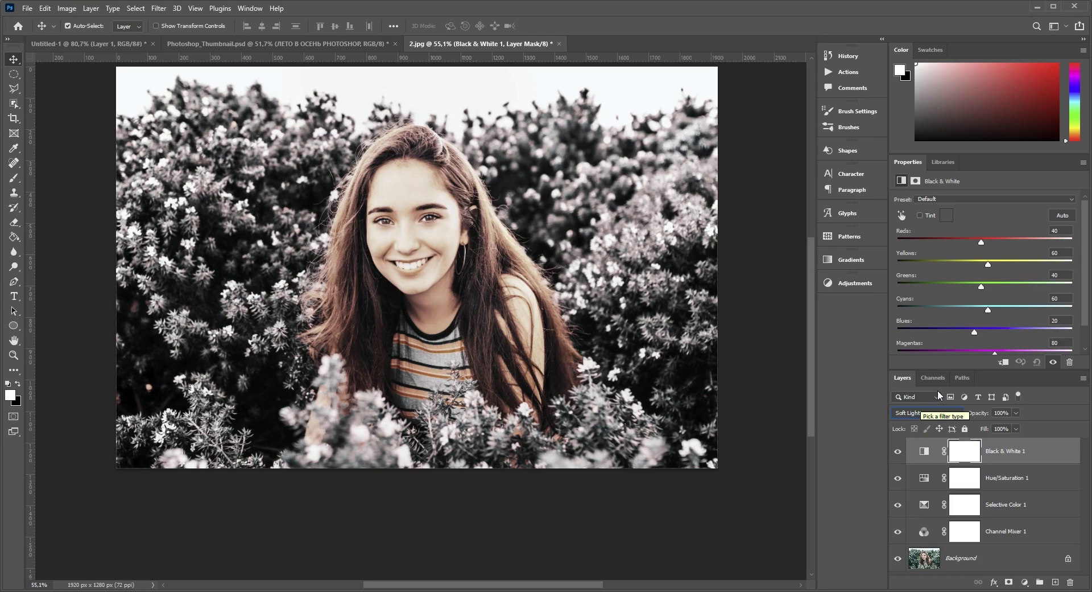
left_click(1016, 413)
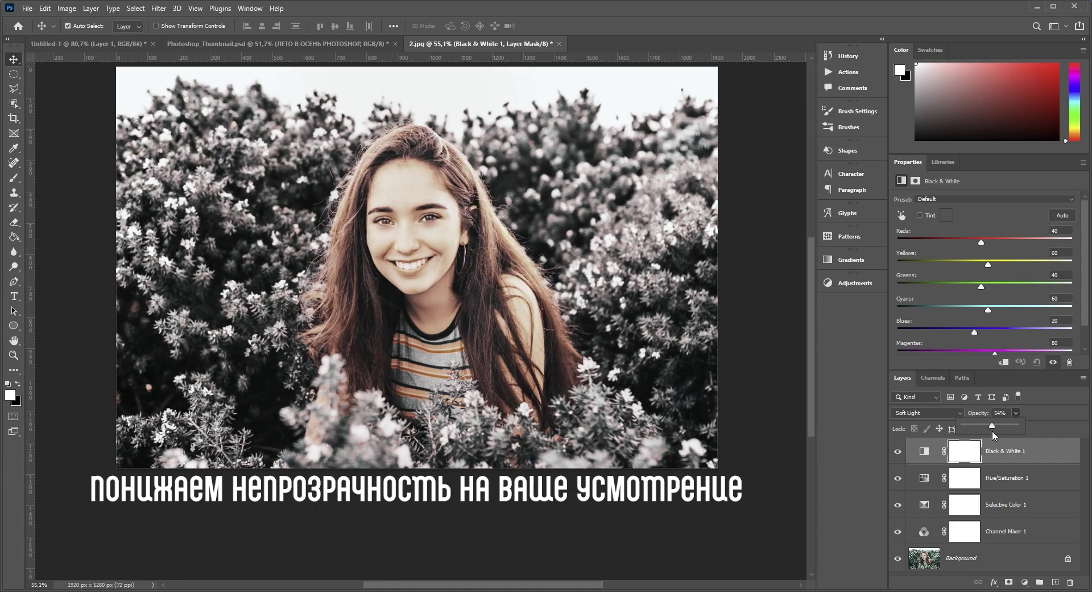
left_click_drag(992, 431, 974, 431)
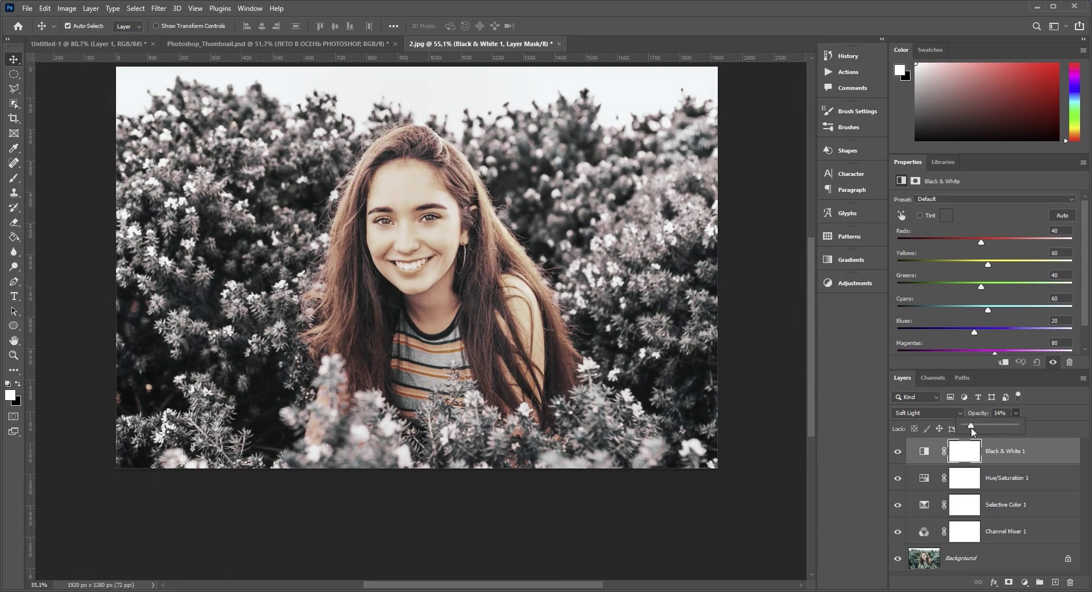
left_click(1071, 416)
Duplicate the Background layer and place the copy above all the adjustment layers
key("ctrl+minus")
scroll(427, 294, "up", 2)
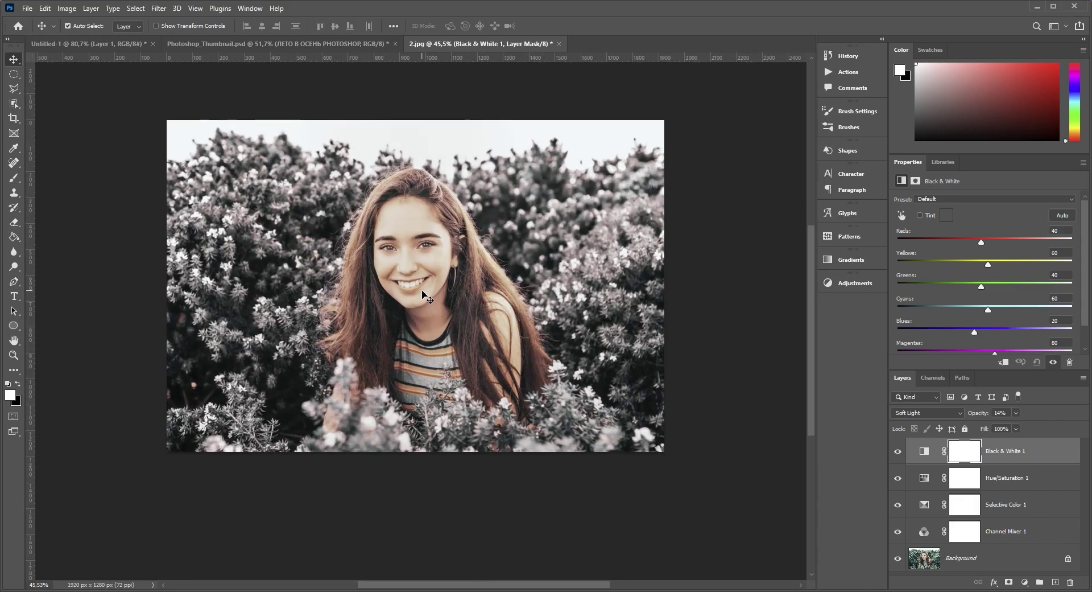
left_click_drag(426, 333, 422, 315)
scroll(416, 310, "up", 1)
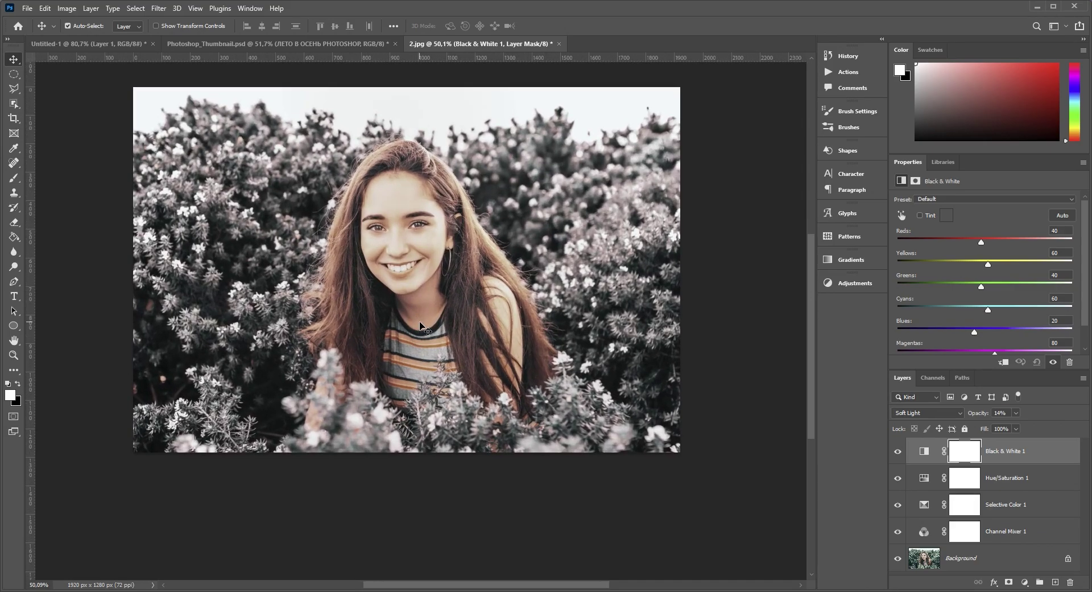
left_click(998, 558)
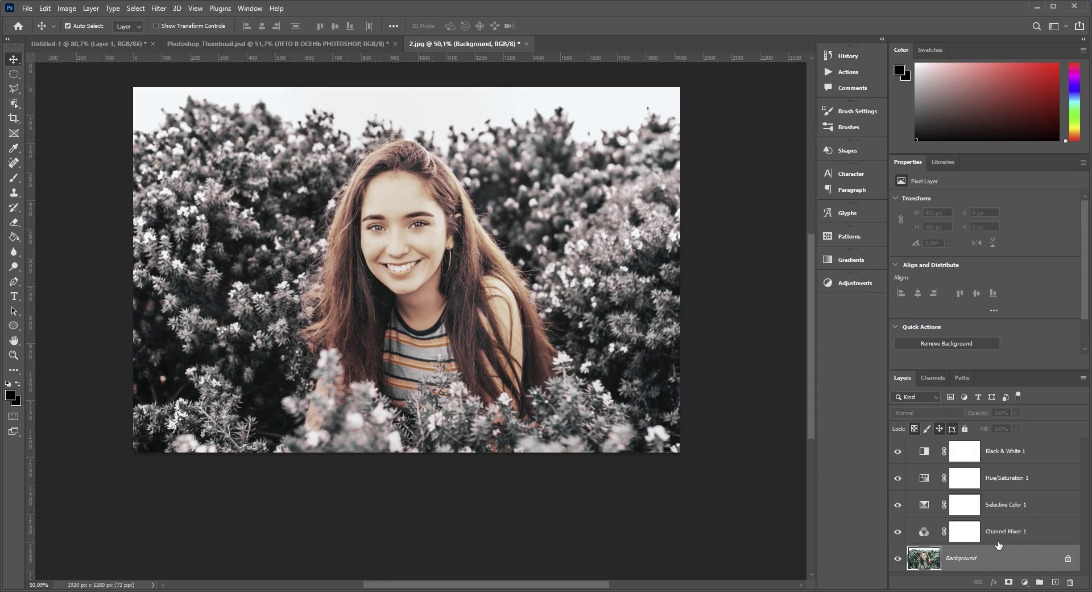
left_click_drag(1009, 560, 1056, 586)
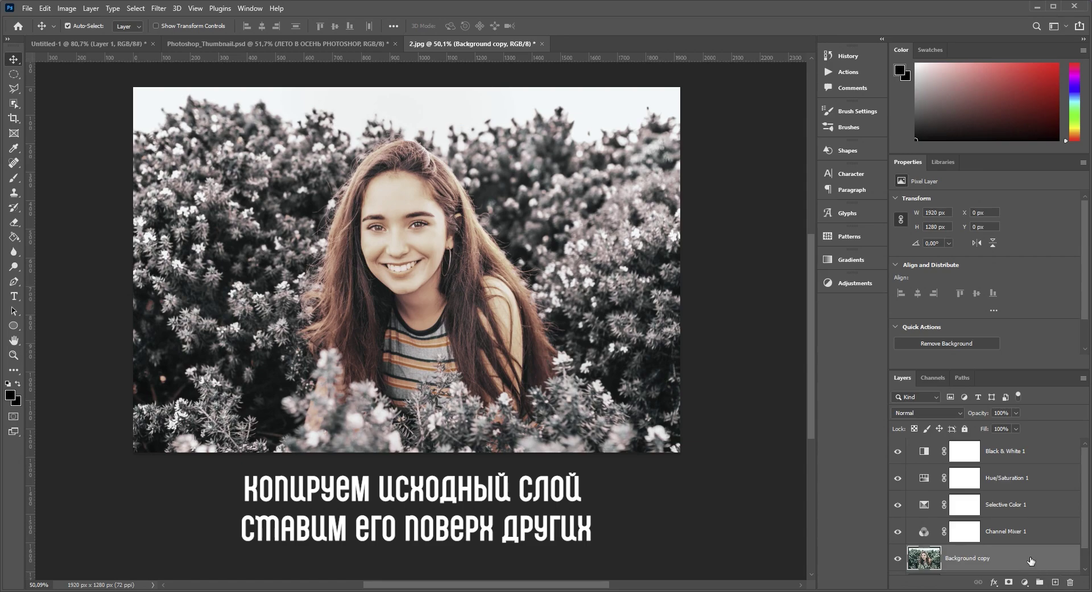
left_click_drag(987, 540, 1006, 440)
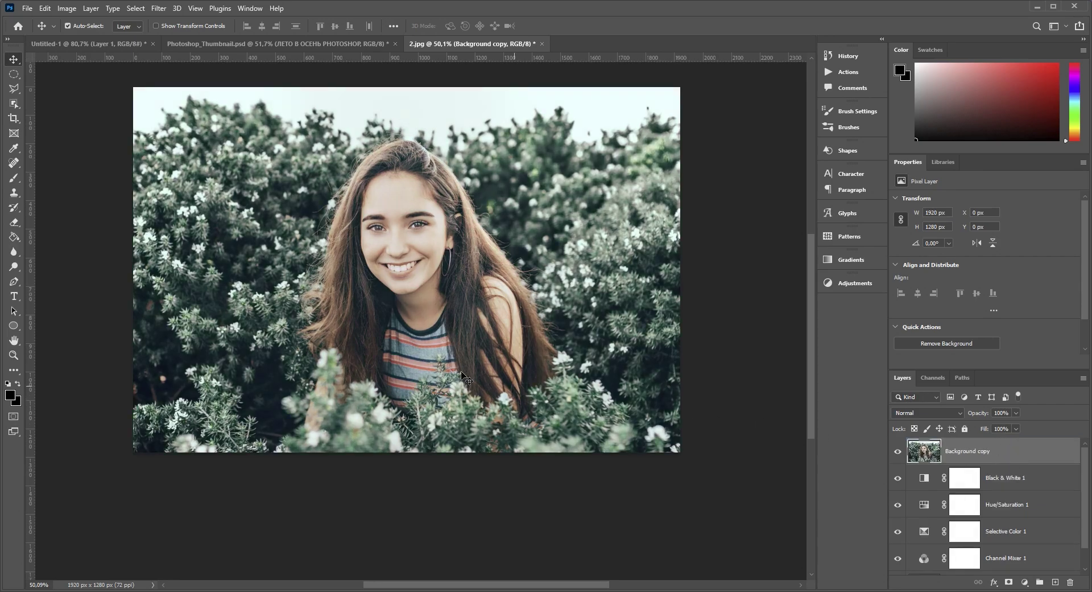
Apply a High Pass filter with a 0.7 pixel radius to the Background copy layer
left_click(160, 8)
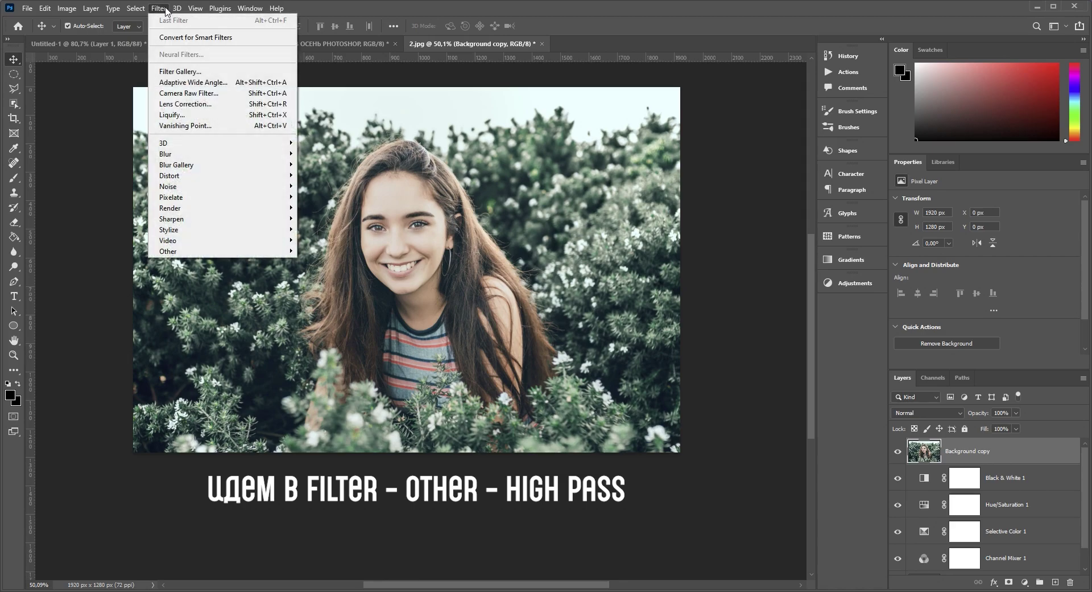
mouse_move(290, 251)
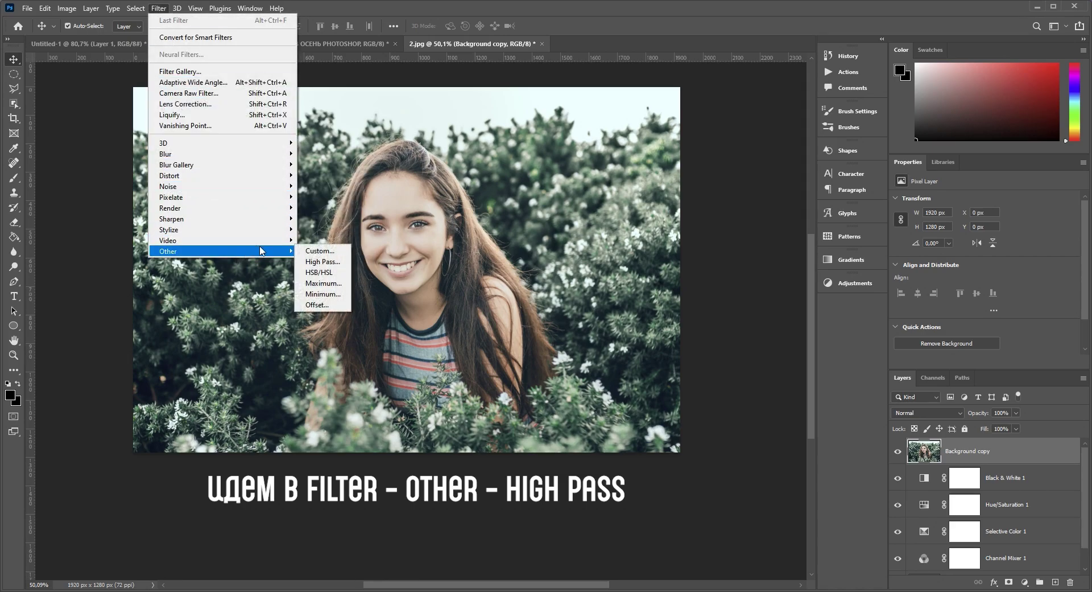
left_click(342, 264)
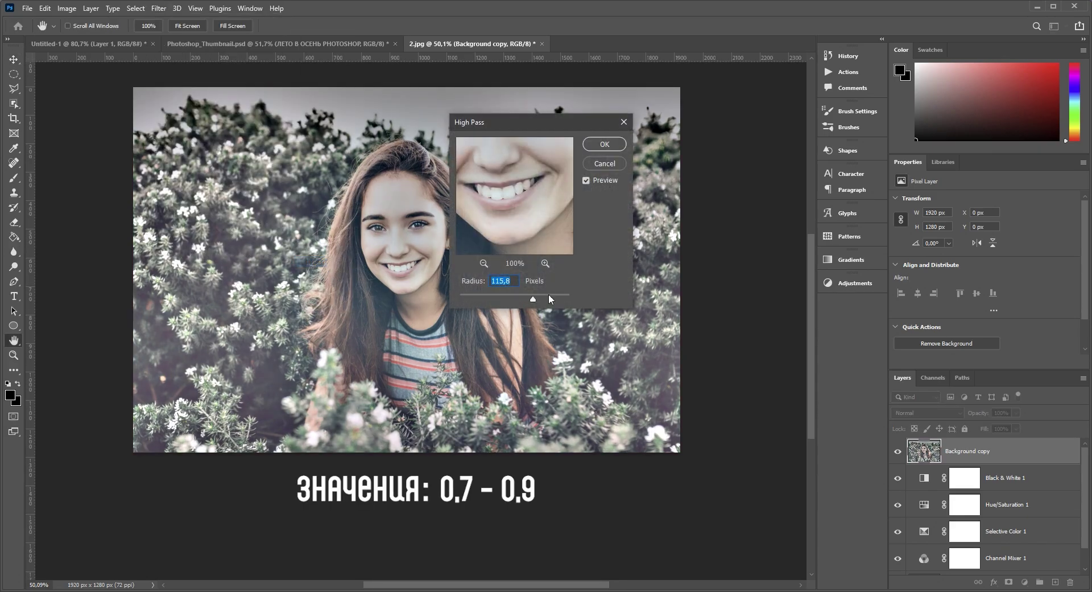
type("07")
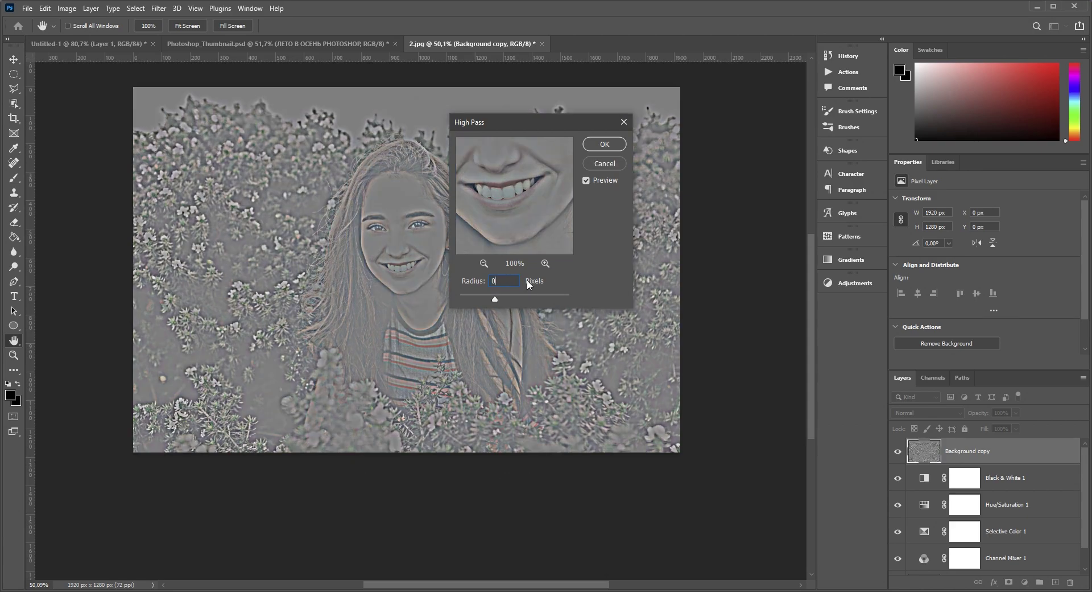
left_click(497, 295)
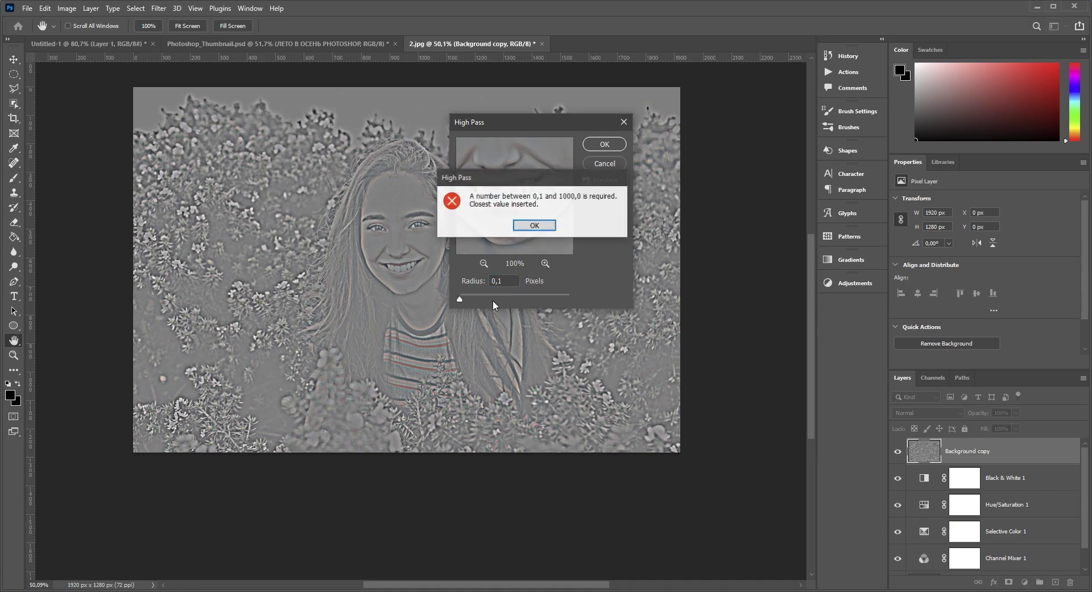
left_click(530, 226)
left_click_drag(504, 296, 463, 302)
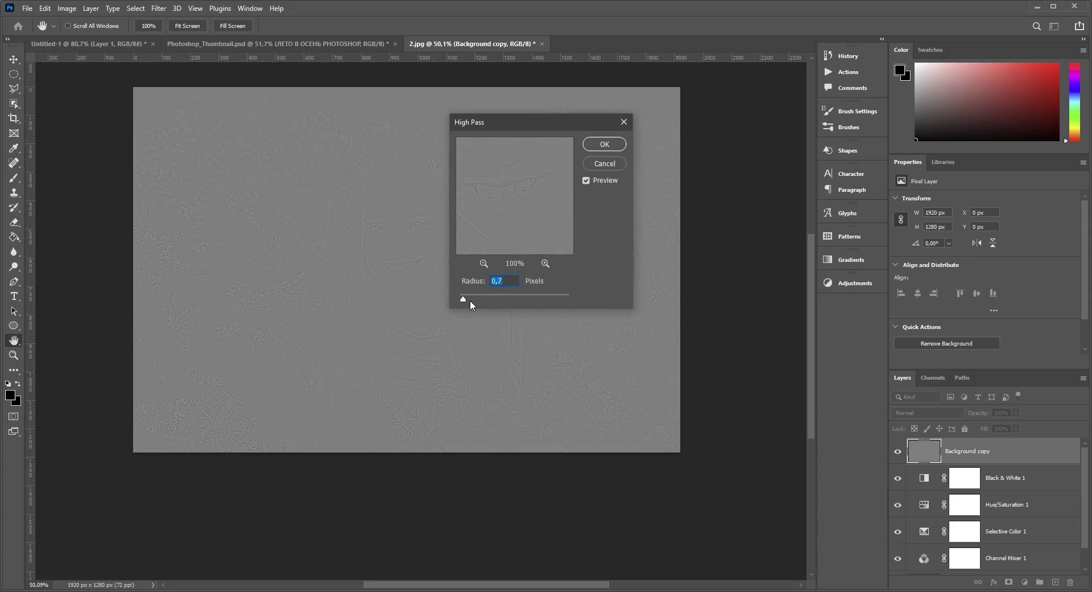
left_click(622, 143)
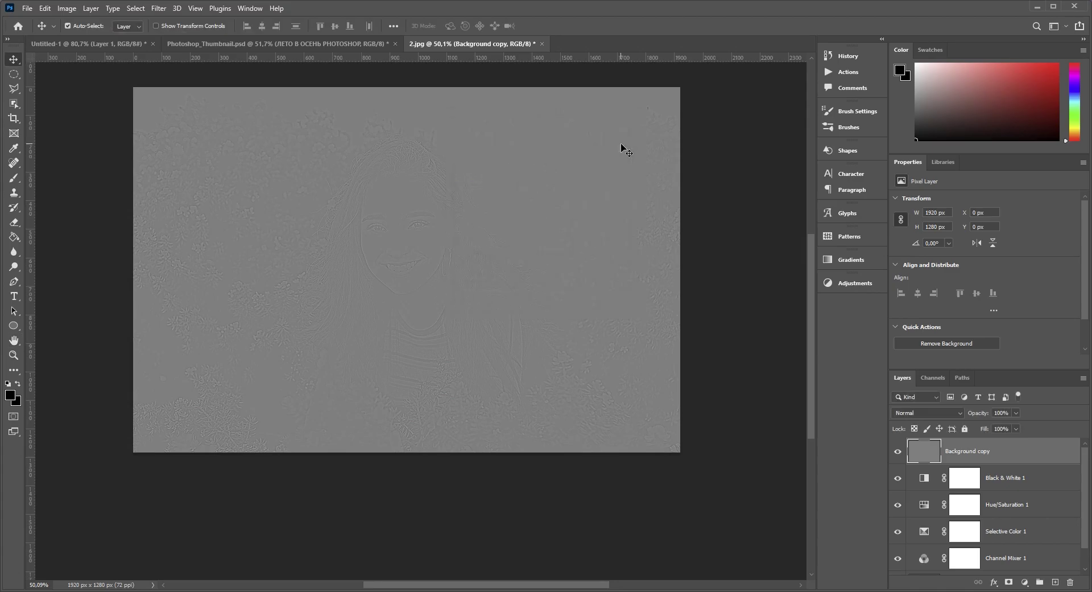
Set the Background copy layer's blend mode to Overlay and deselect the layer
left_click(937, 413)
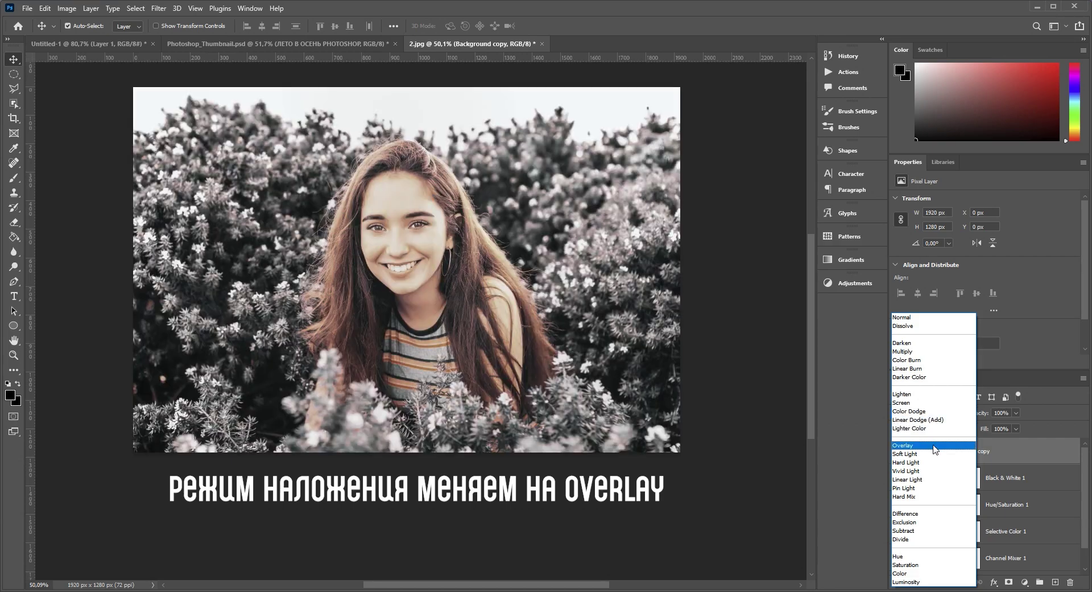
left_click(935, 449)
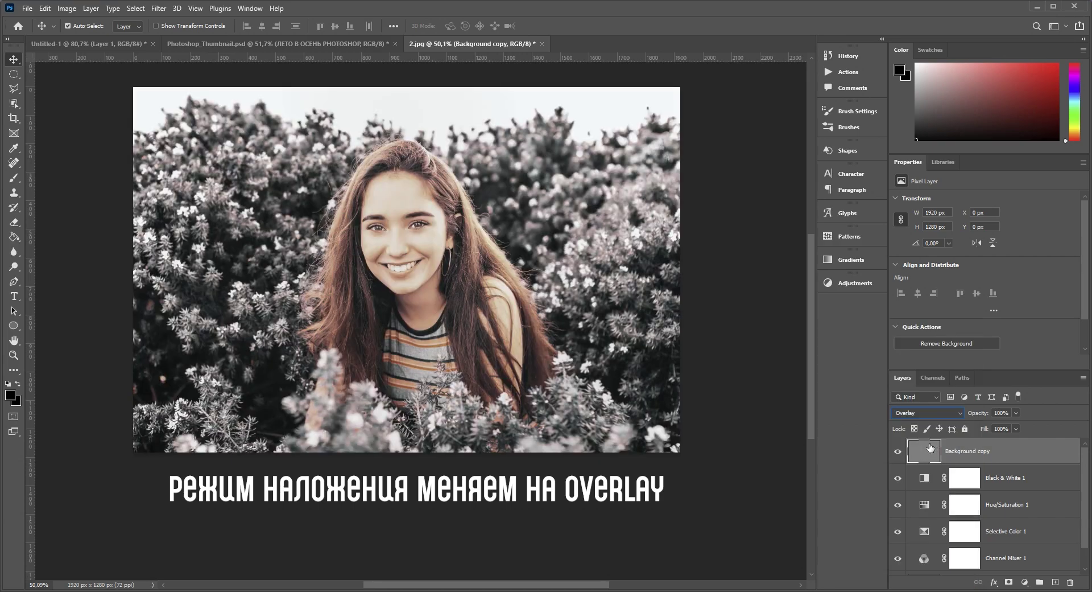
left_click(757, 437)
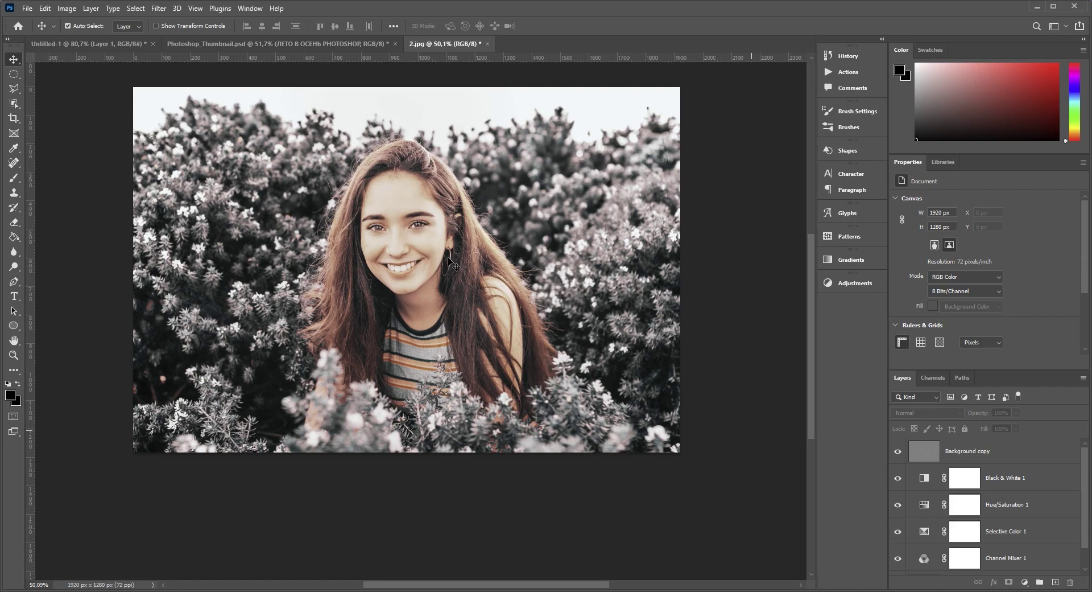